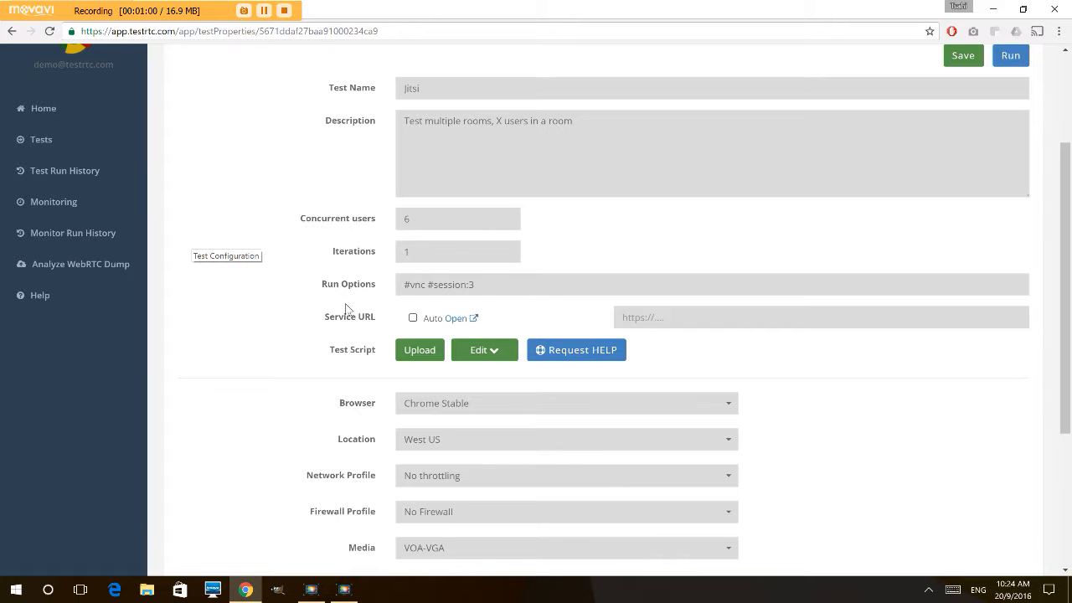
- Open the Jitsi test script for editing and examine the sessionId and roomUrl variables and where roomUrl is used to open the page
left_click(496, 352)
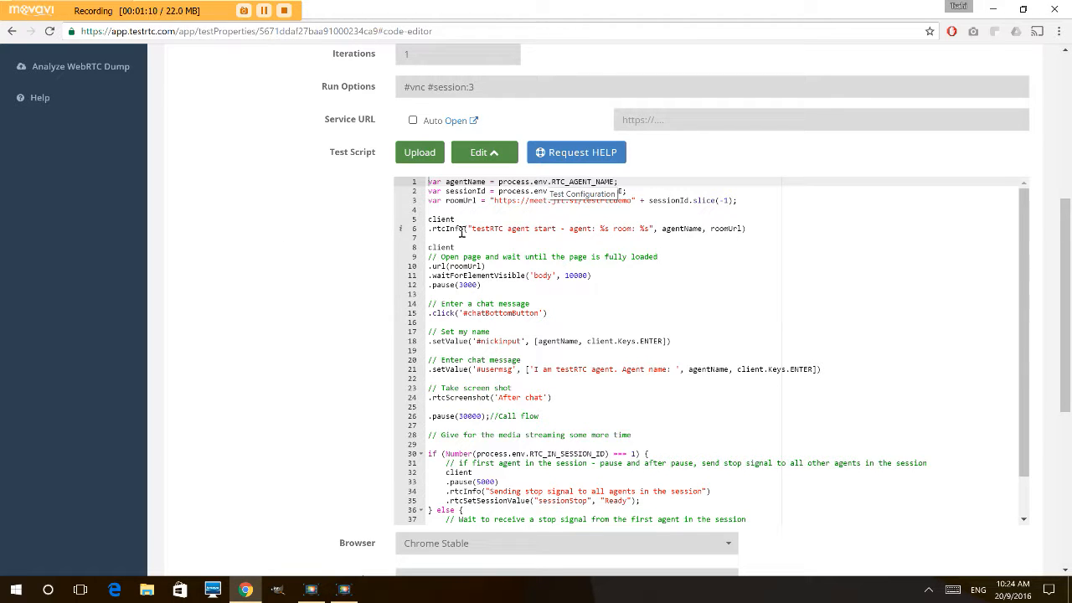
left_click(584, 257)
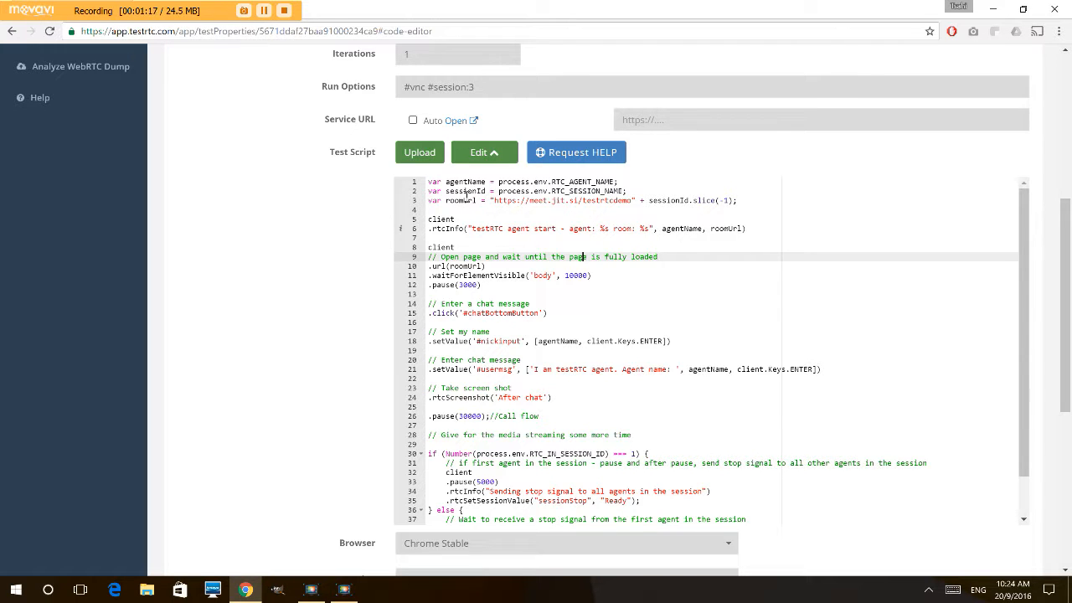
double_click(464, 200)
double_click(461, 191)
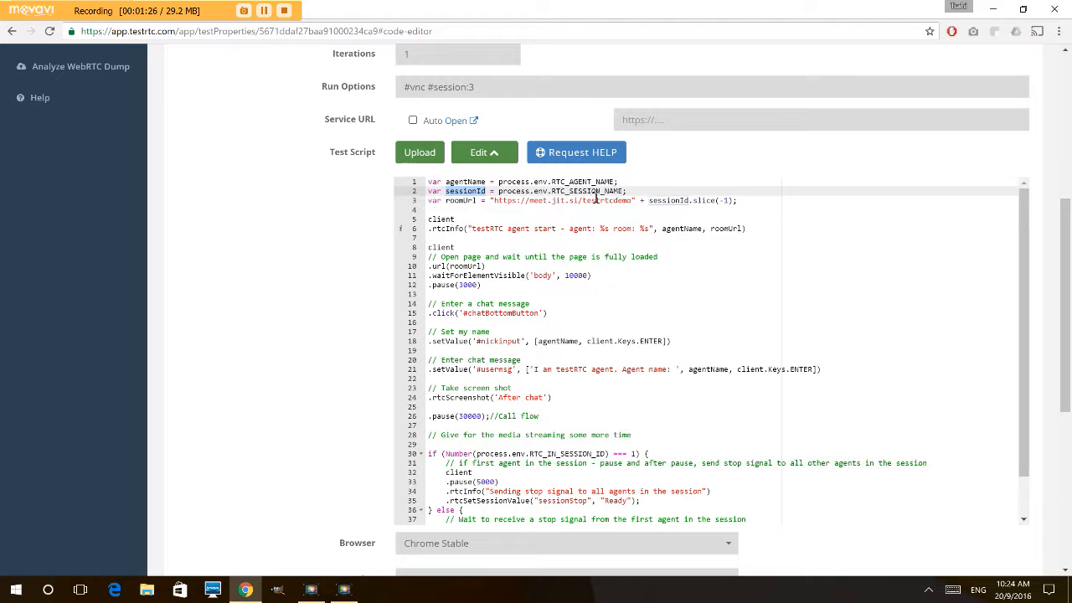
double_click(460, 201)
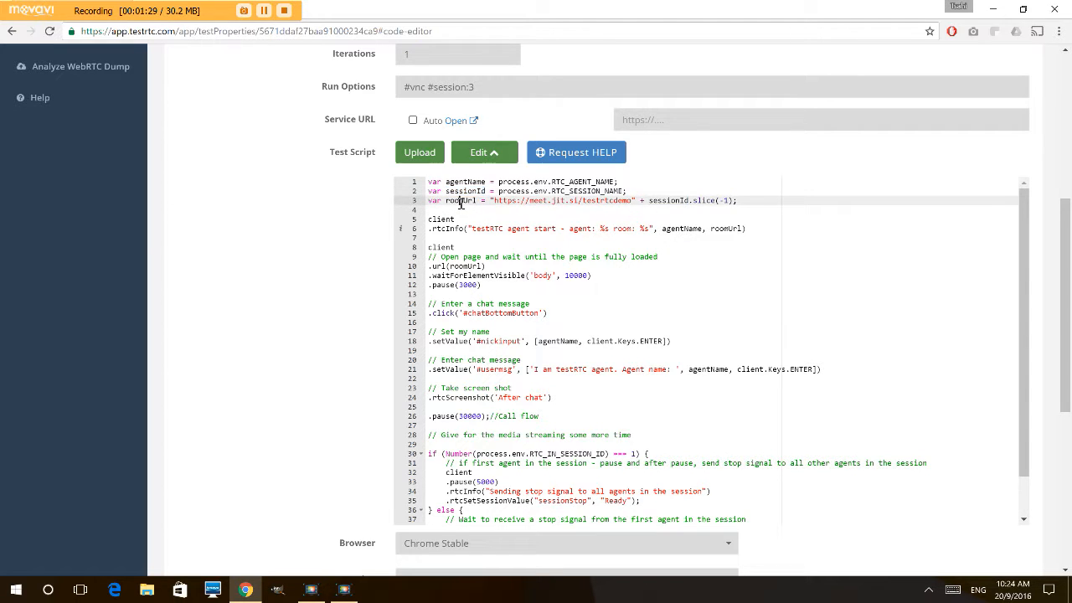
double_click(461, 266)
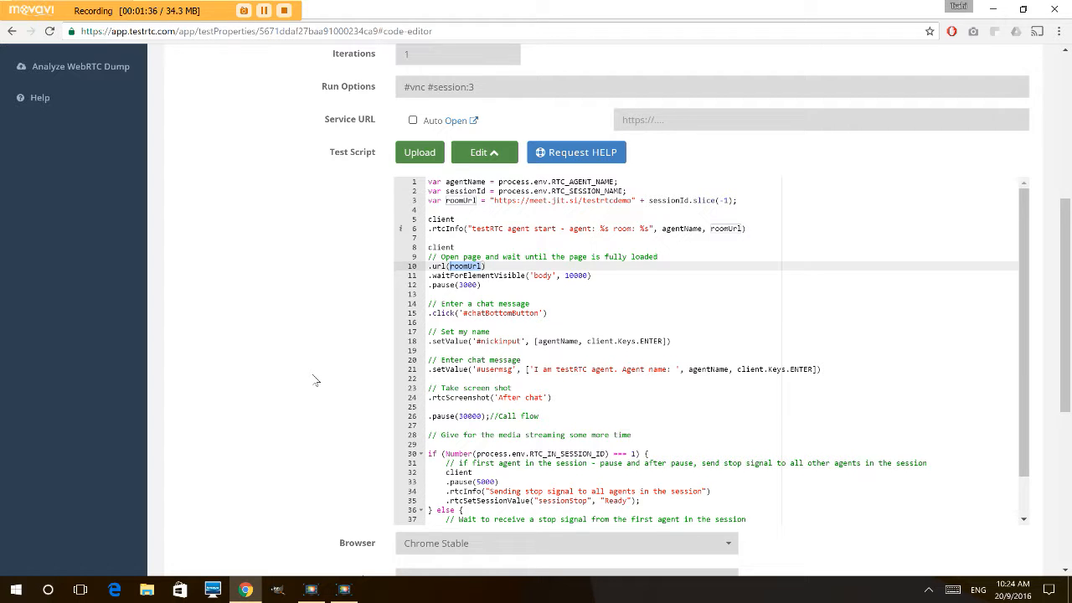
- Run the Jitsi test with its existing configuration
scroll(315, 381, "down", 5)
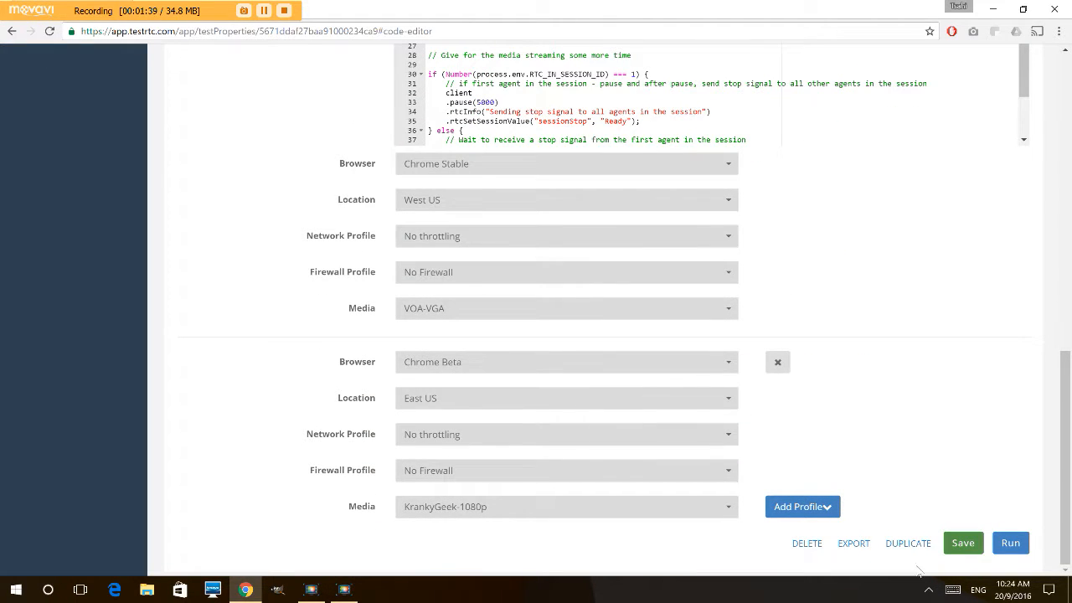
left_click(1008, 542)
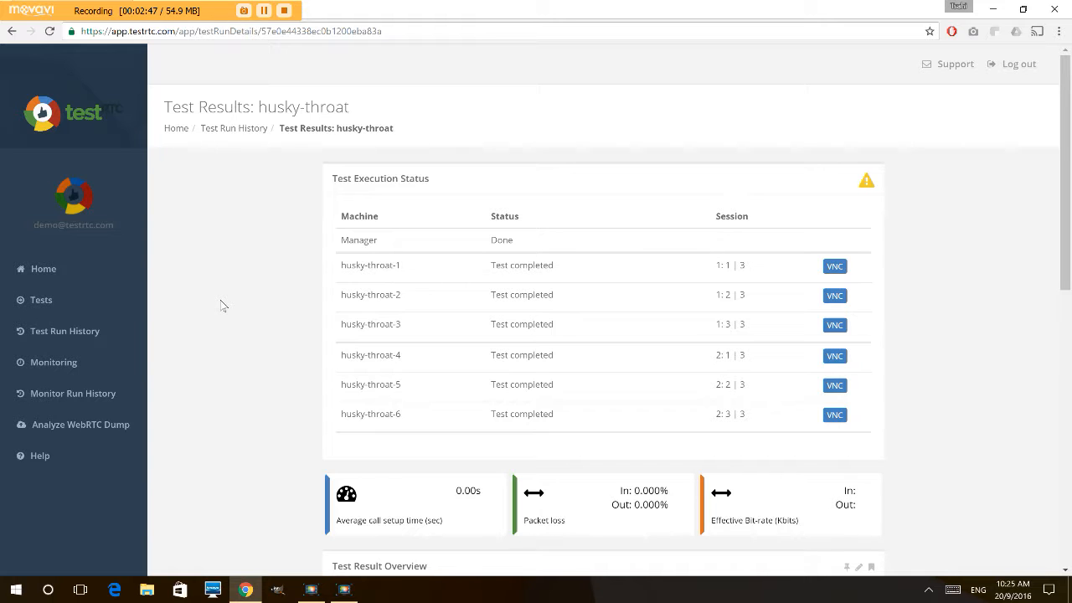
- Open the results of agent husky-throat-1 and view its "After chat.png" screenshot and room address
scroll(222, 305, "down", 3)
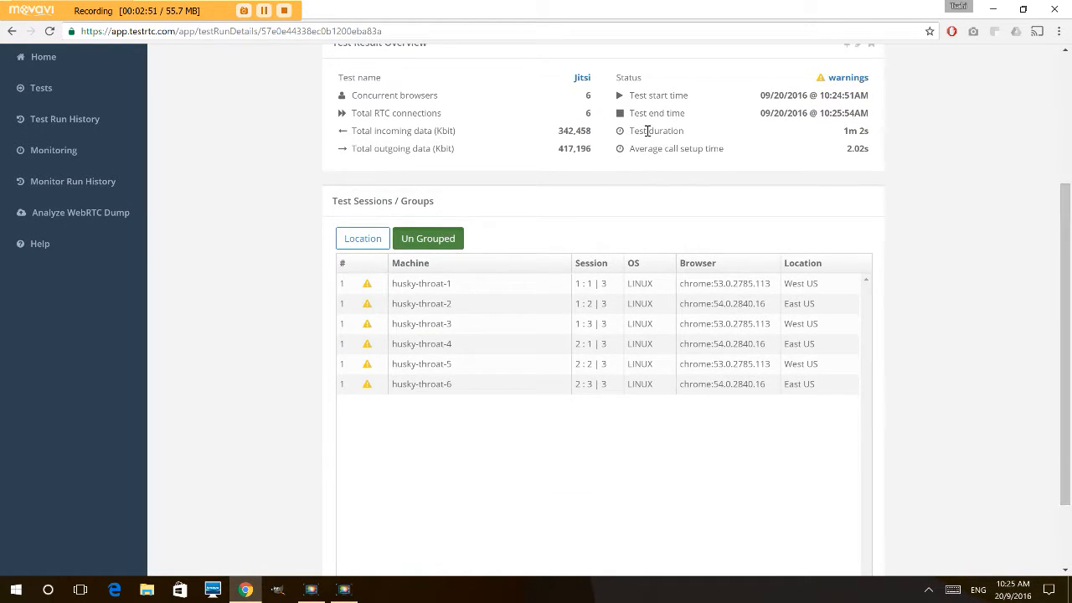
left_click(430, 289)
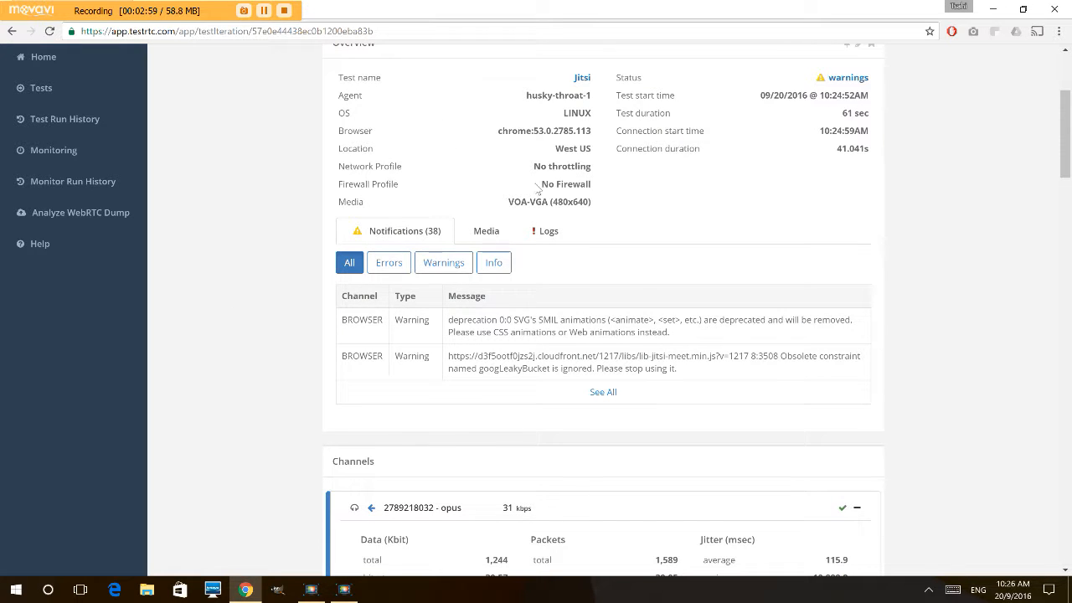
left_click(494, 245)
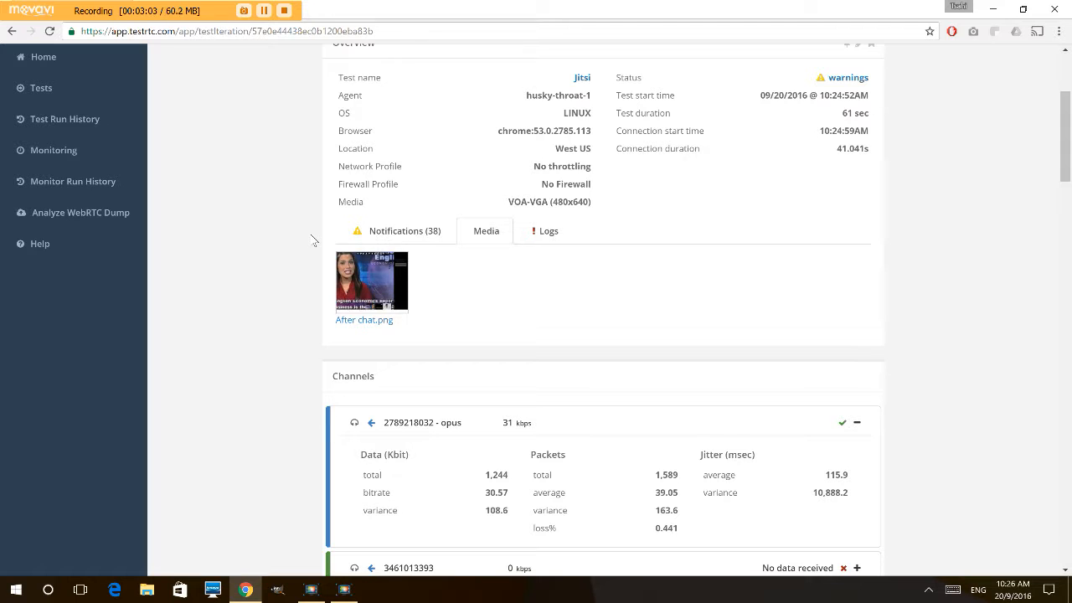
left_click(374, 276)
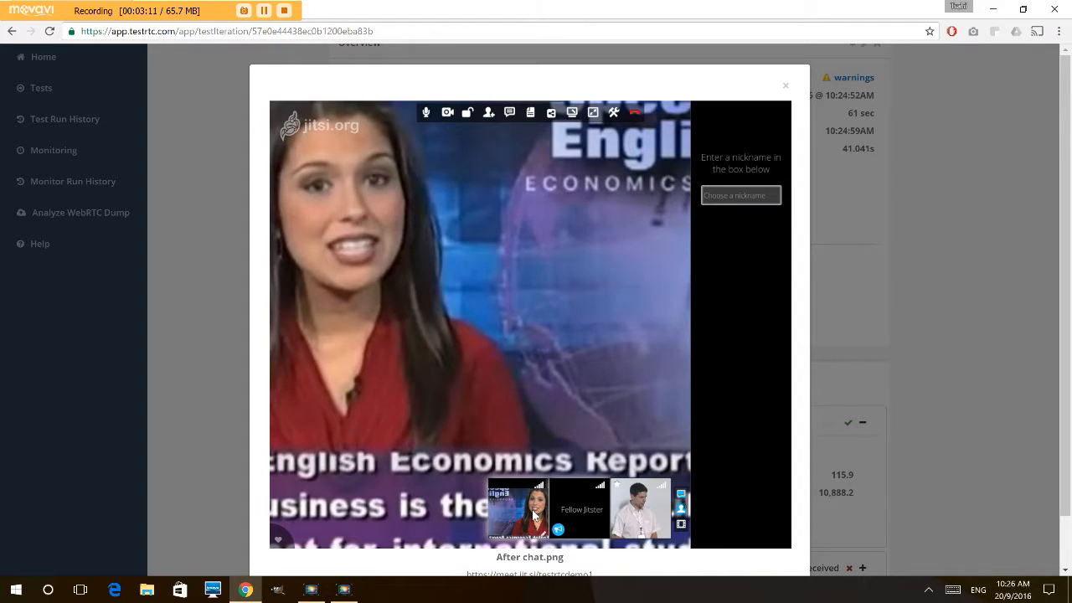
scroll(535, 515, "down", 1)
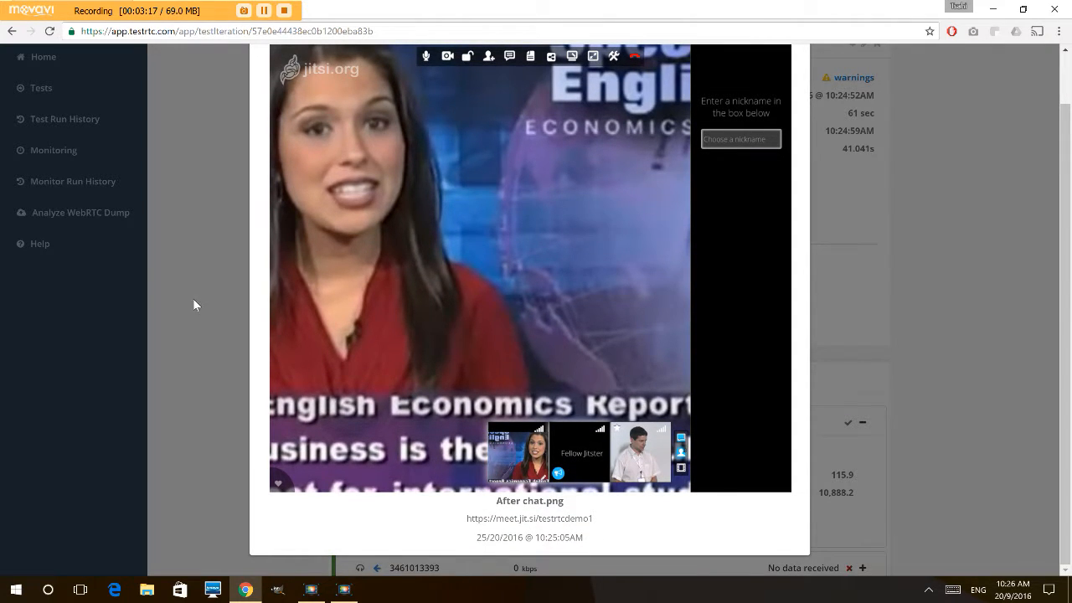
scroll(192, 299, "up", 1)
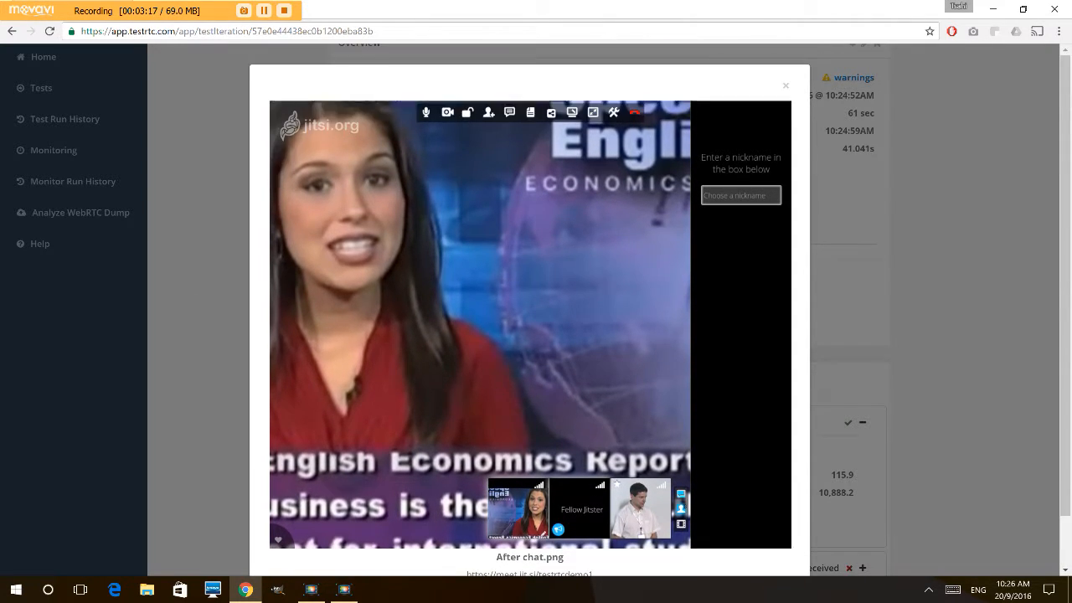
left_click(786, 86)
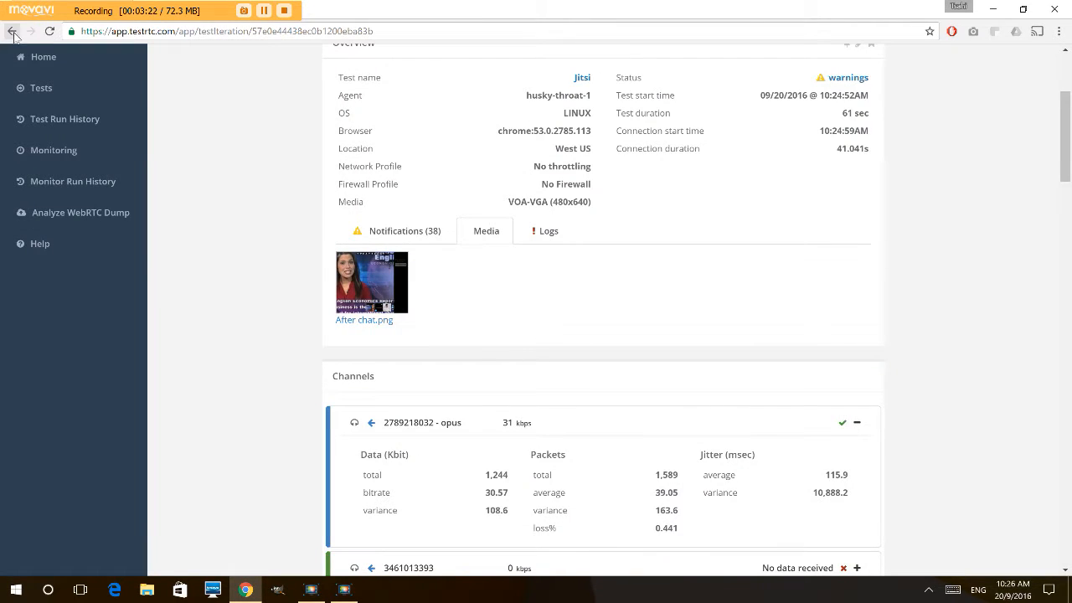
- Return to the run's results and view the "After chat.png" screenshot and room address of agent husky-throat-5
left_click(13, 33)
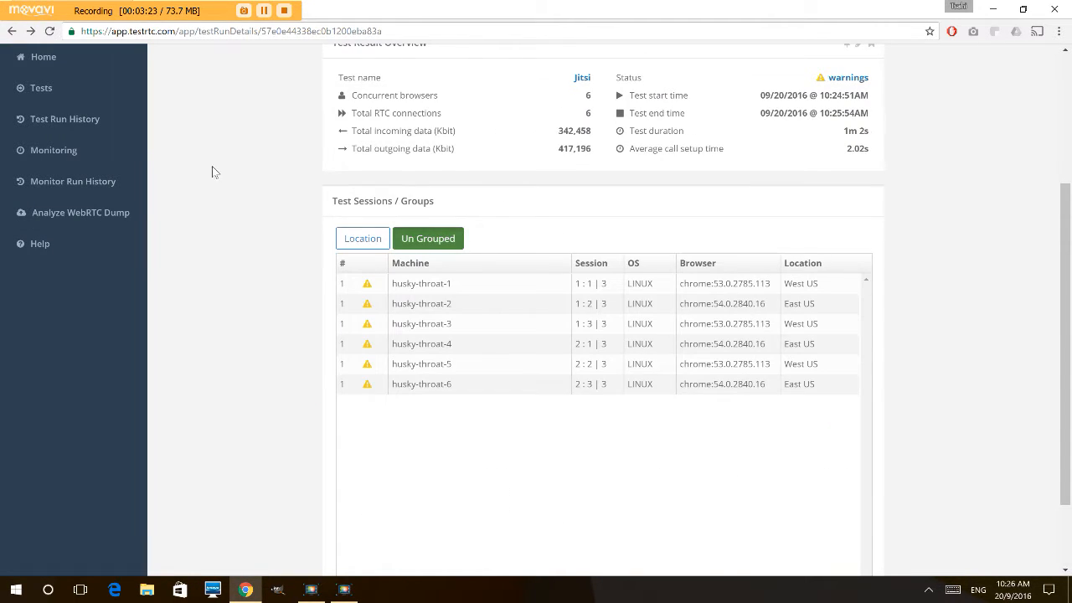
left_click(482, 373)
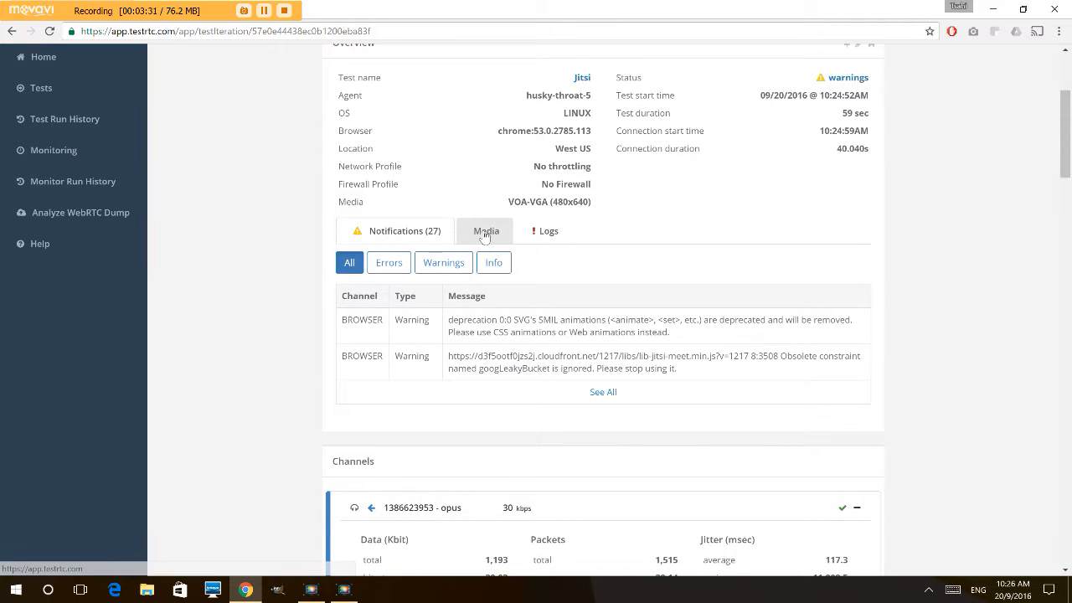
left_click(486, 232)
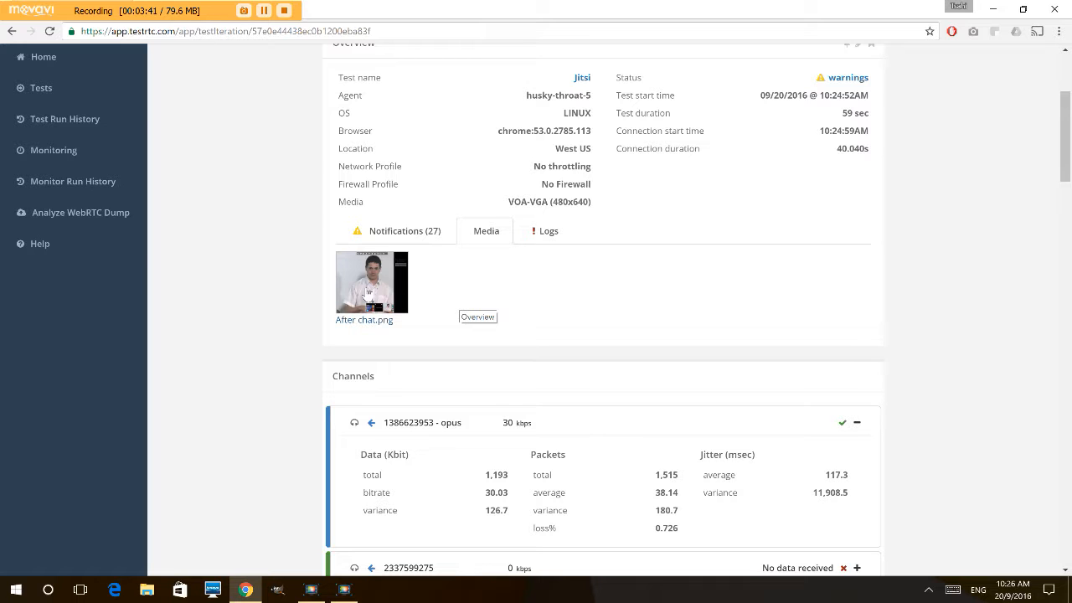
left_click(368, 290)
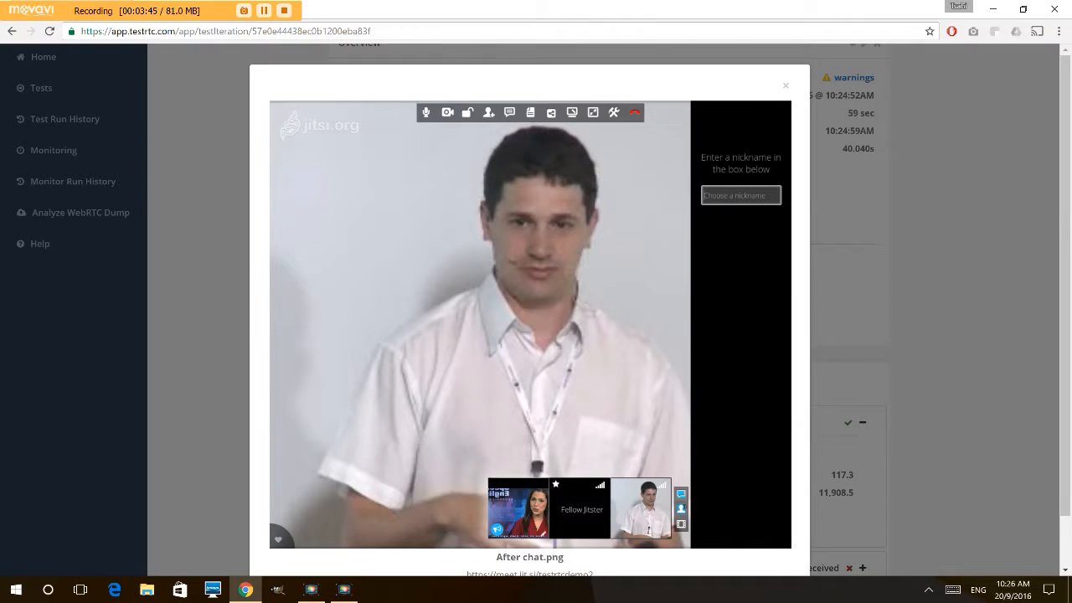
scroll(252, 294, "down", 1)
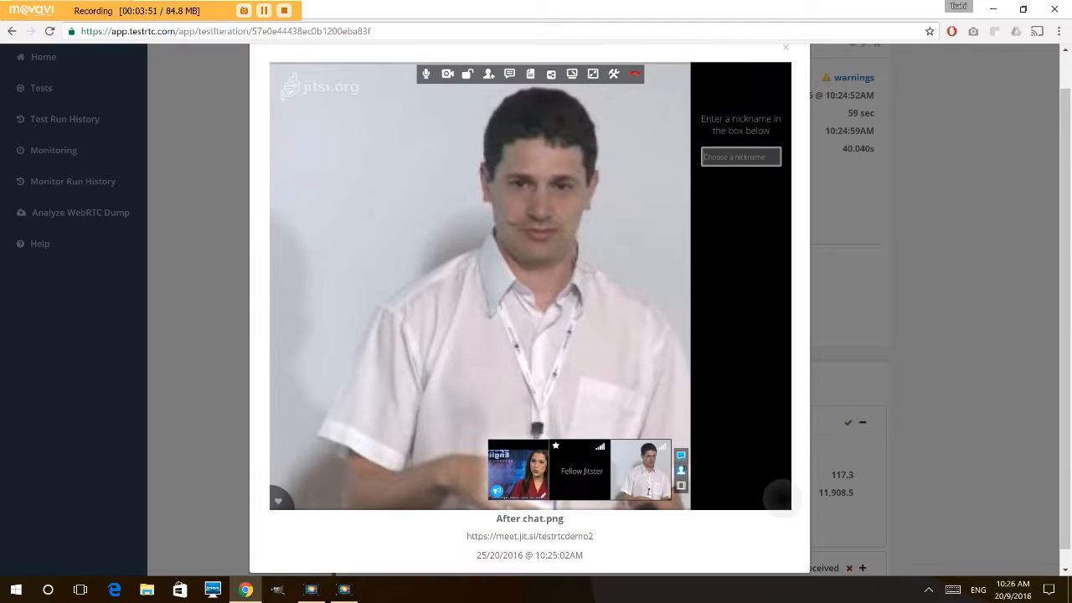
scroll(985, 83, "up", 1)
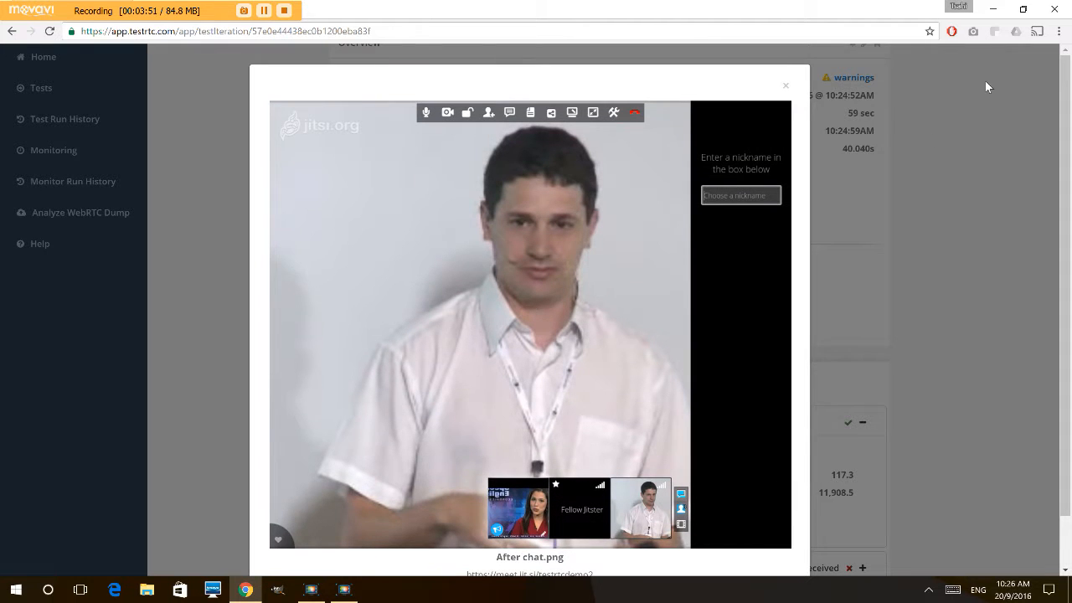
left_click(786, 87)
- Open the Jitsi test configuration, set the concurrent users to 8 and change the run options to "#vnc #session:4"
left_click(584, 79)
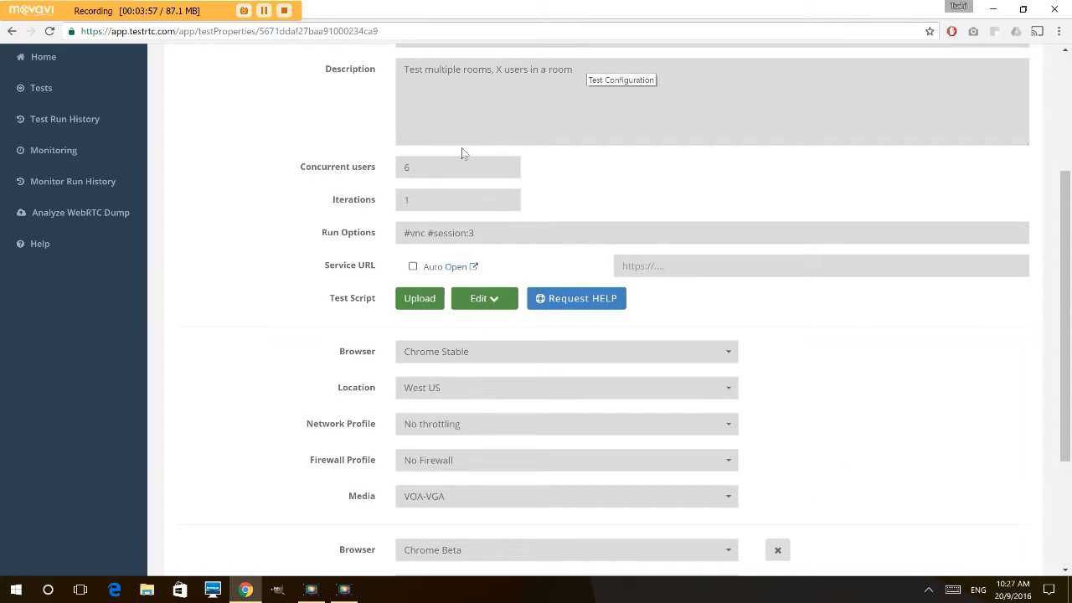
left_click(424, 168)
double_click(424, 168)
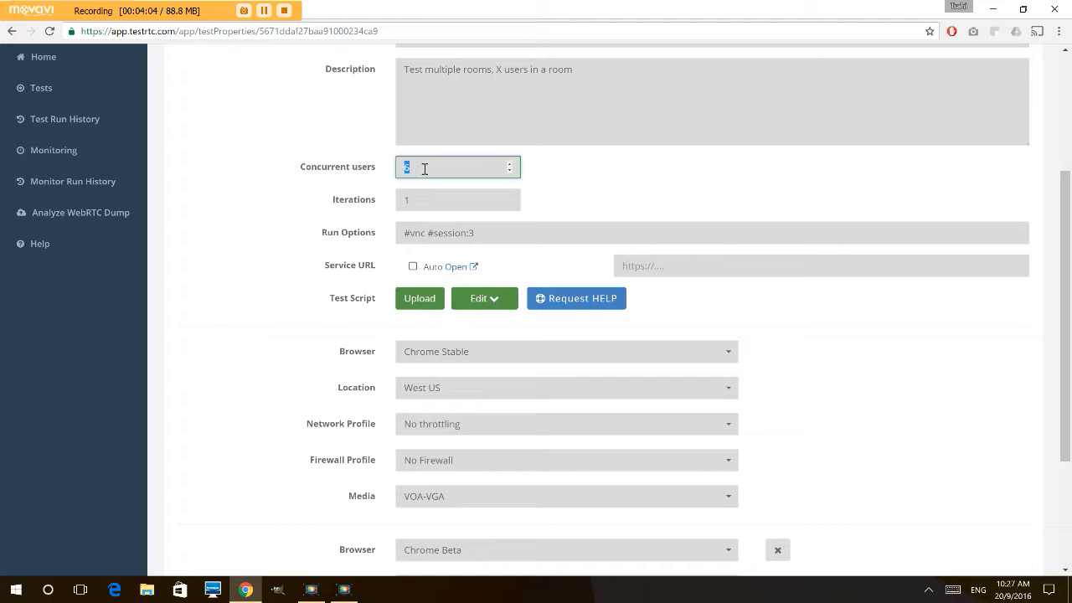
left_click(486, 235)
key("BackSpace")
type("4")
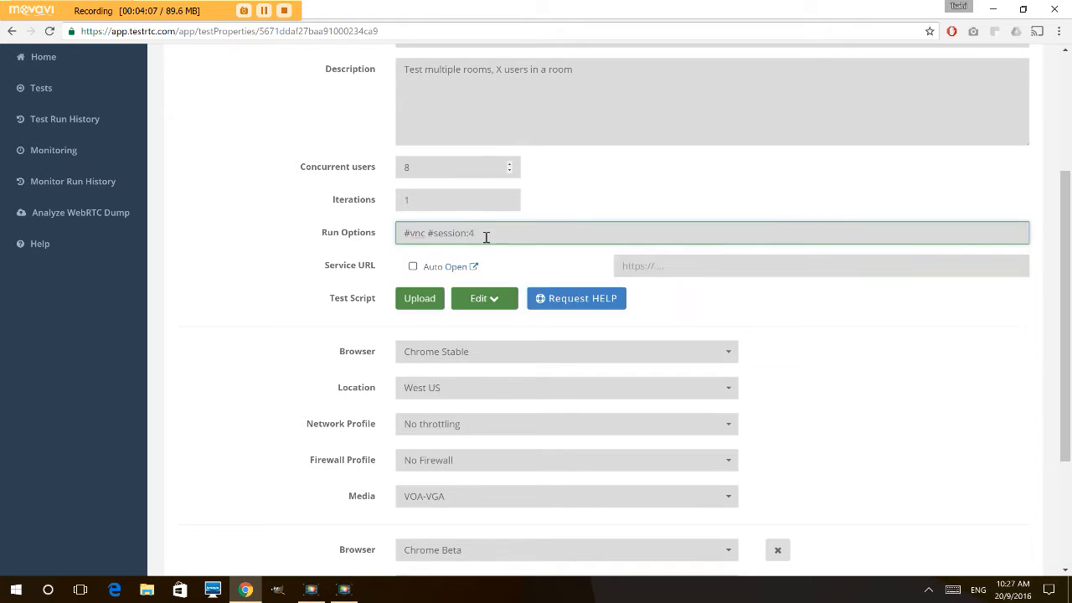
- Set the concurrent users to 12 and run the Jitsi test
left_click(426, 164)
key("BackSpace")
type("12")
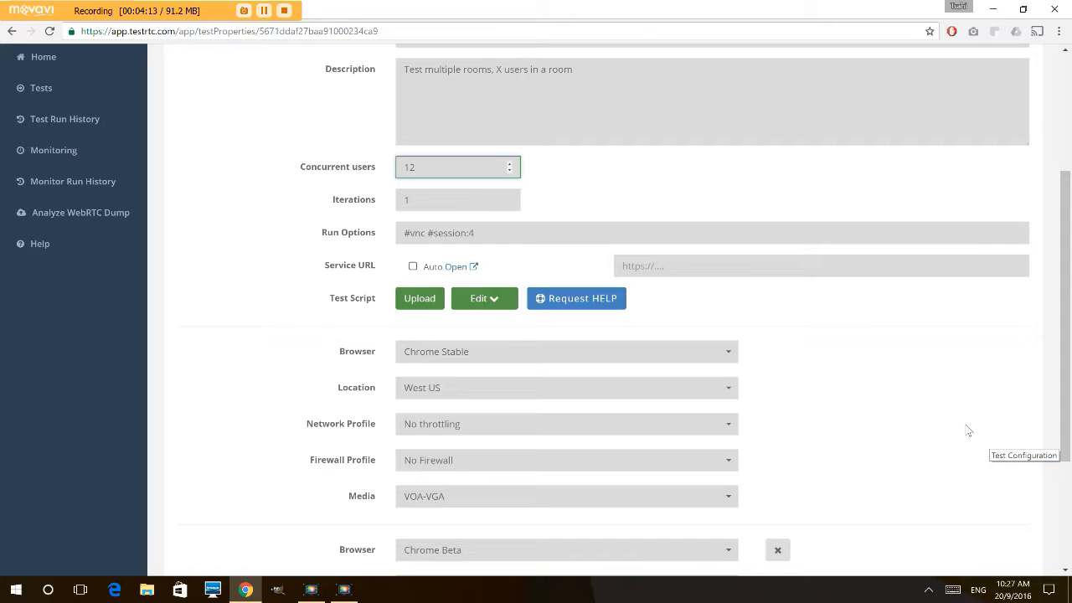
scroll(968, 430, "down", 3)
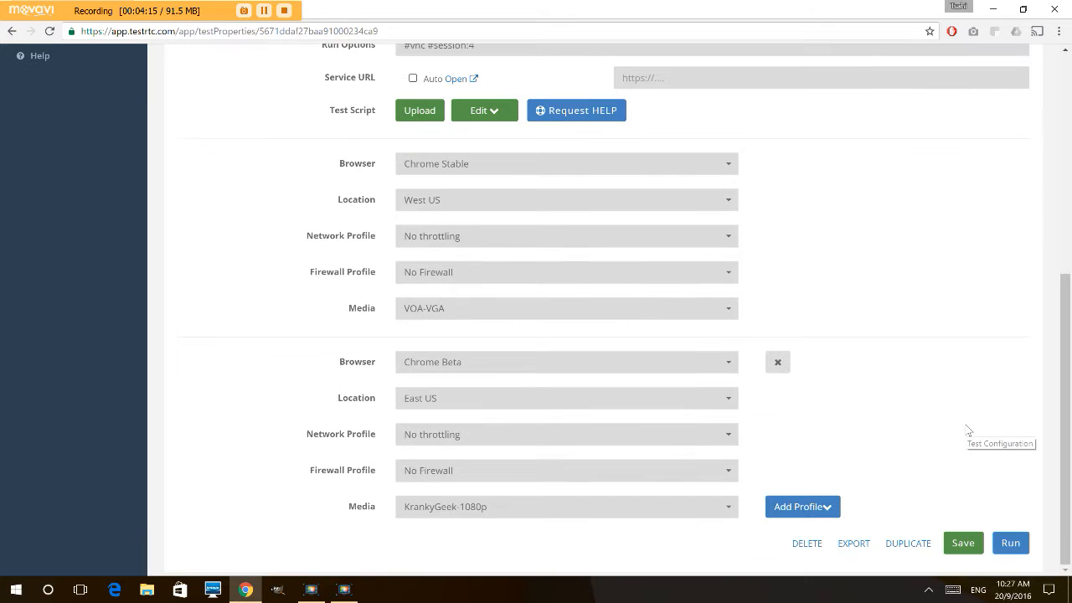
left_click(1021, 546)
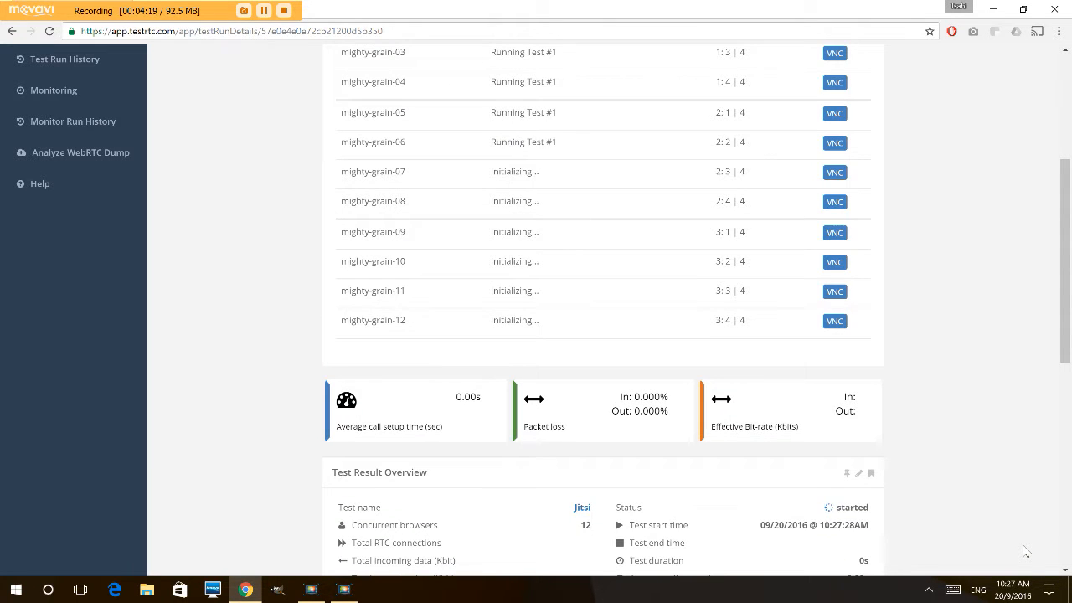
- Review the mighty-grain run's status and session list, and open the results of agent mighty-grain-09
scroll(957, 499, "up", 1)
scroll(957, 499, "up", 2)
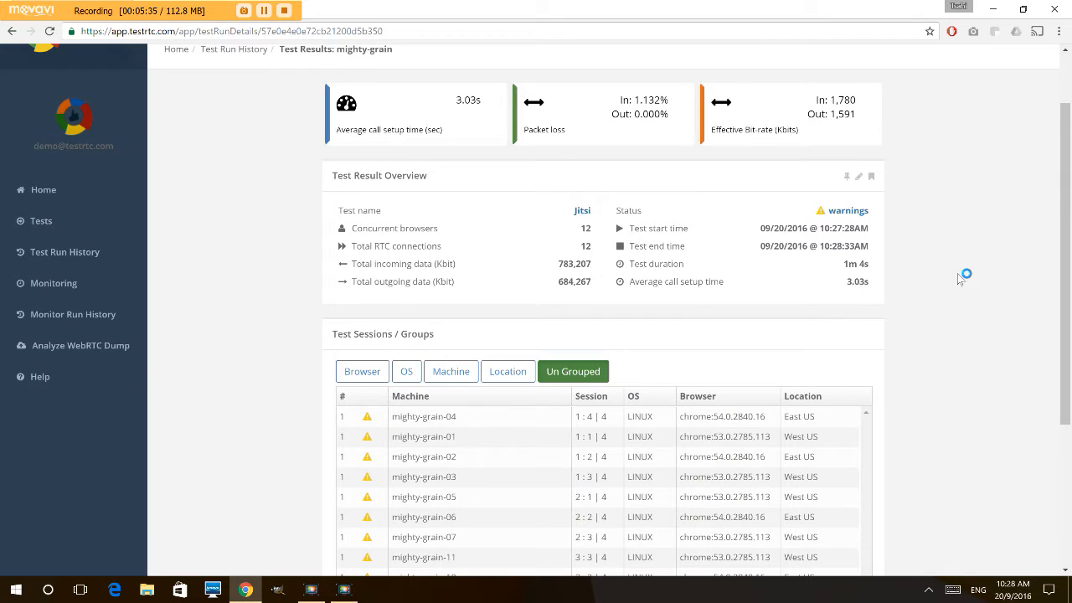
scroll(409, 421, "down", 3)
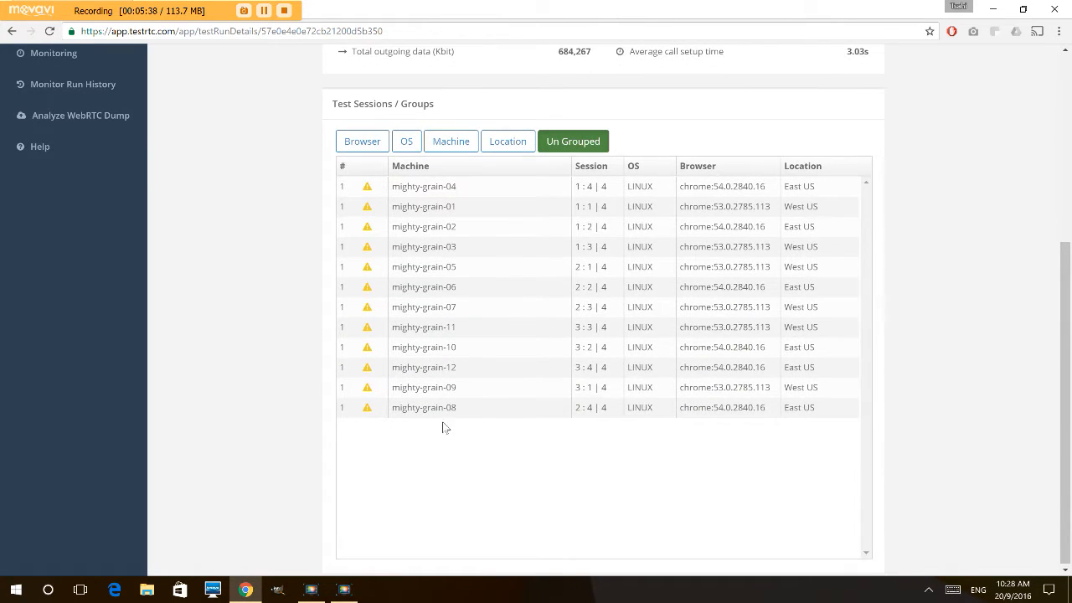
left_click(523, 396)
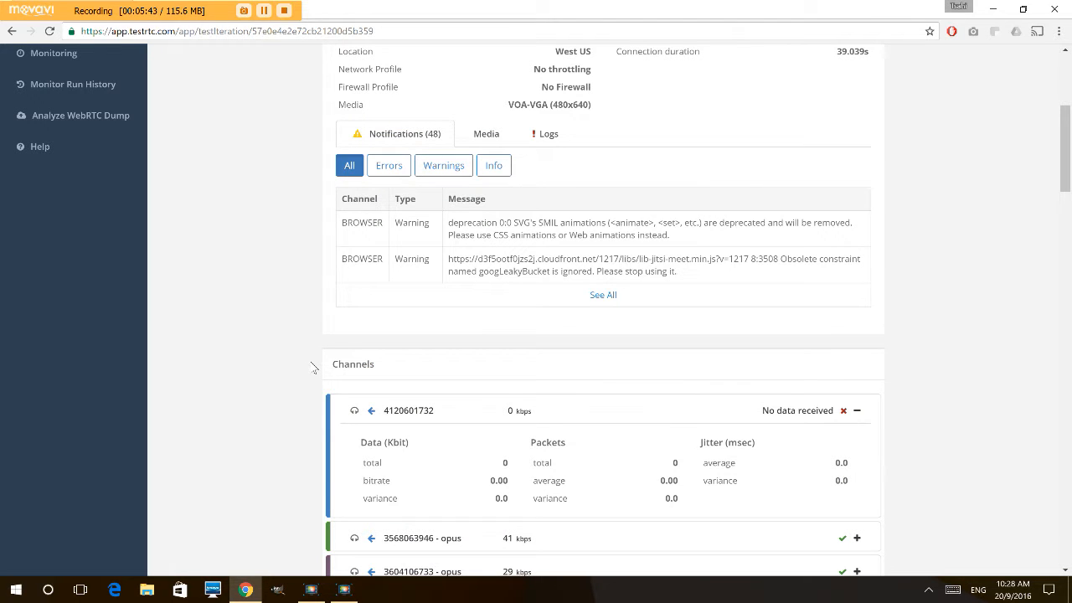
- View mighty-grain-09's "After chat.png" screenshot and room address, and examine its audio and video channels
scroll(313, 369, "down", 1)
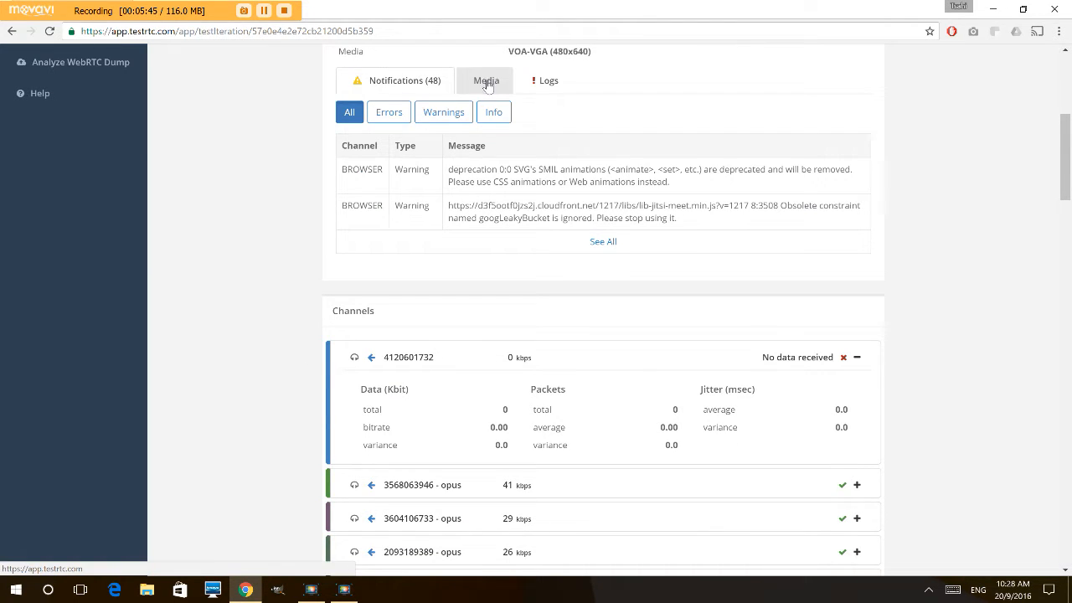
left_click(490, 90)
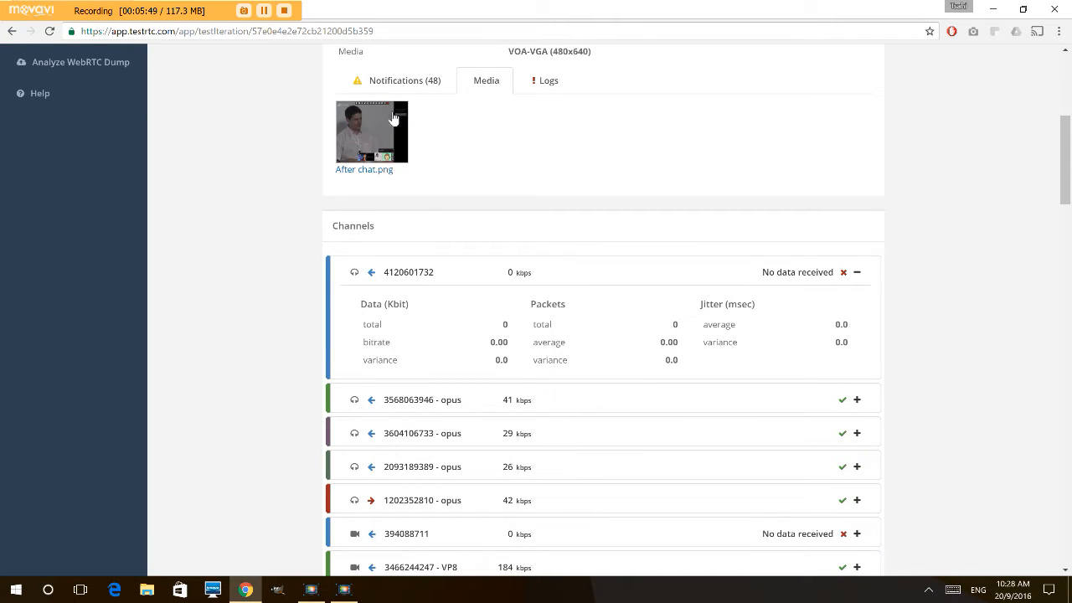
left_click(373, 119)
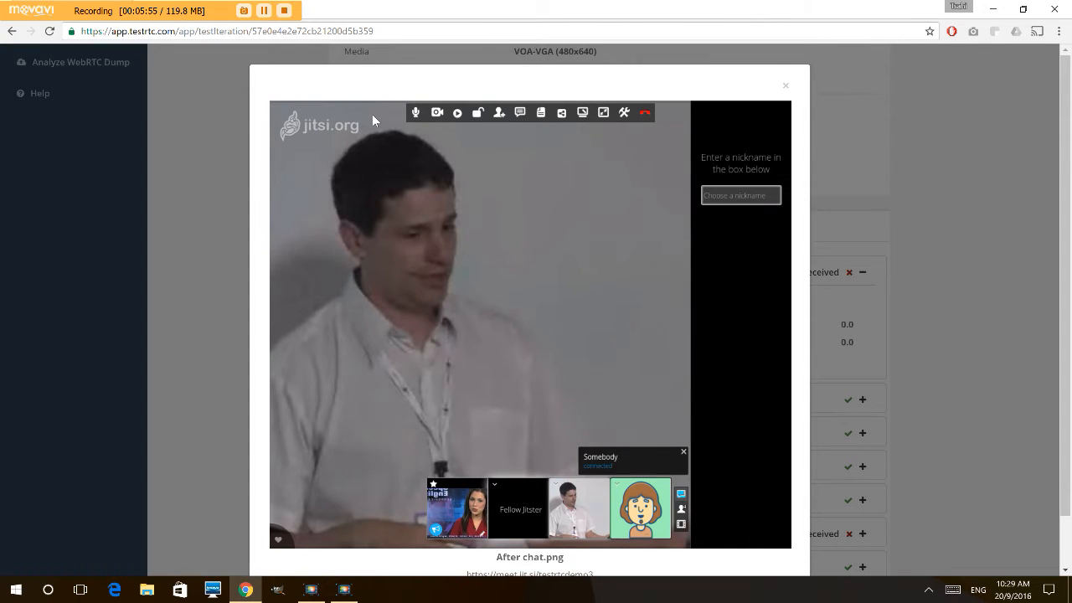
scroll(372, 114, "down", 2)
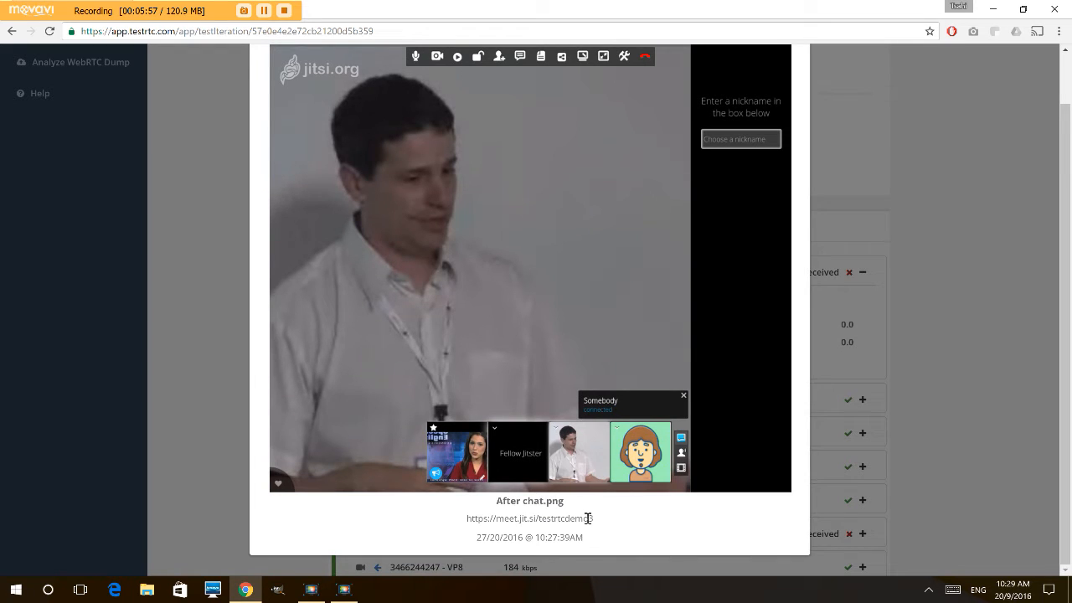
scroll(531, 310, "up", 2)
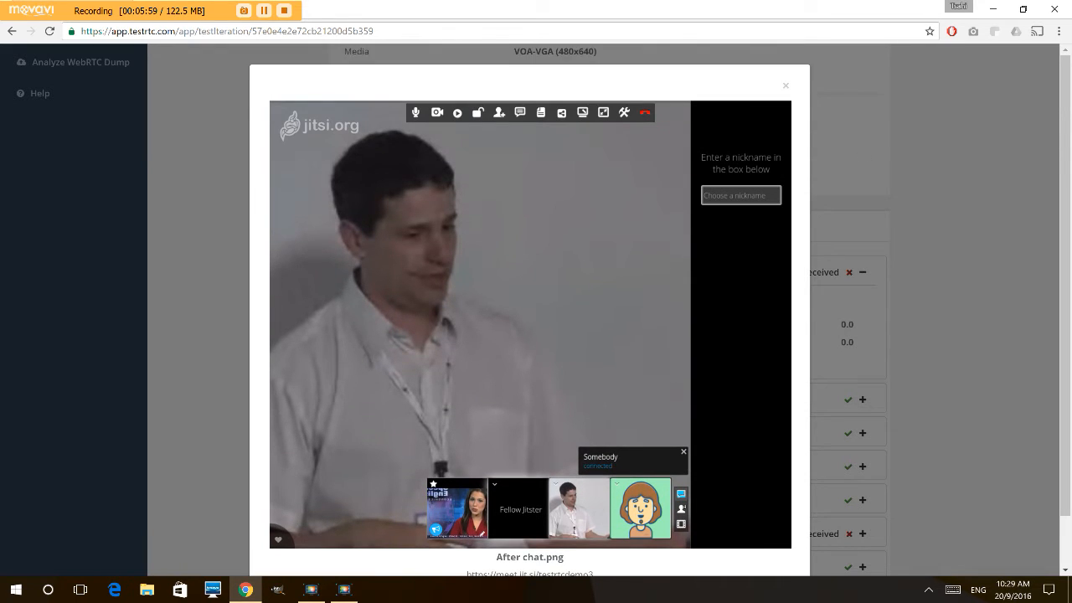
left_click(787, 89)
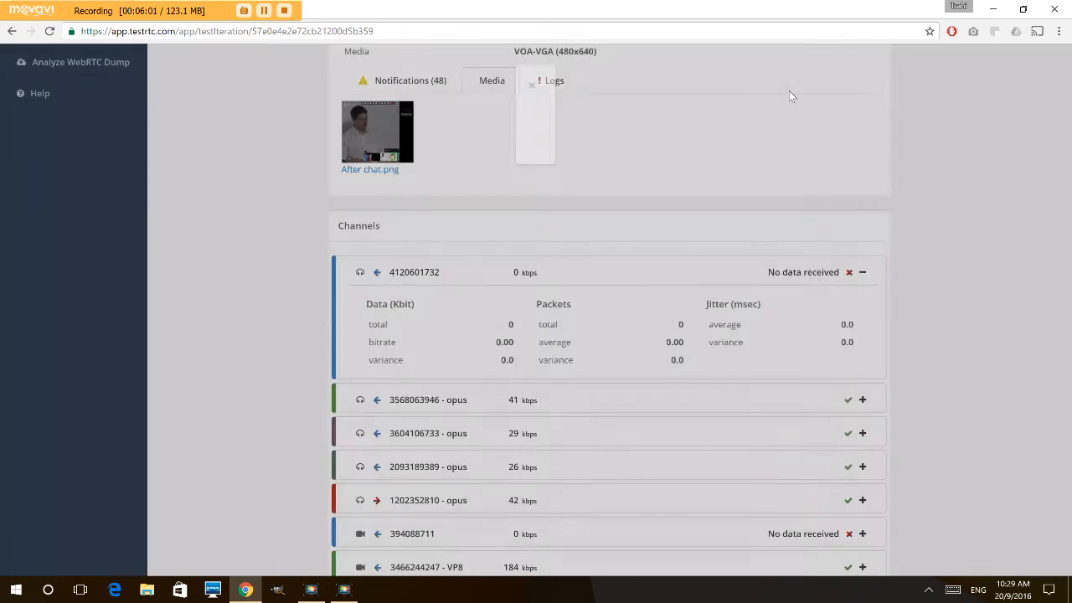
scroll(789, 92, "down", 2)
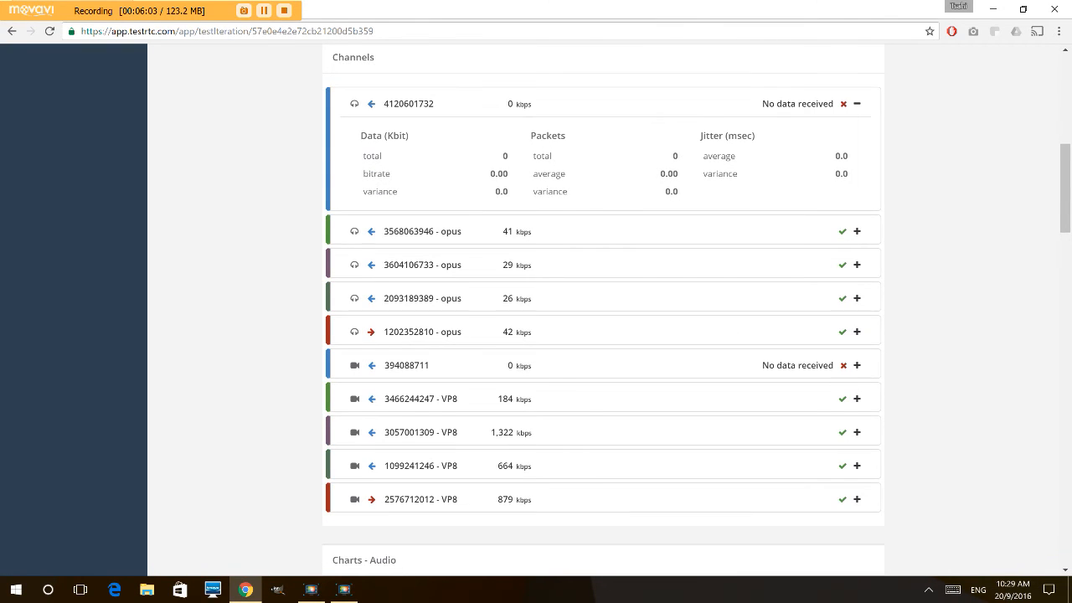